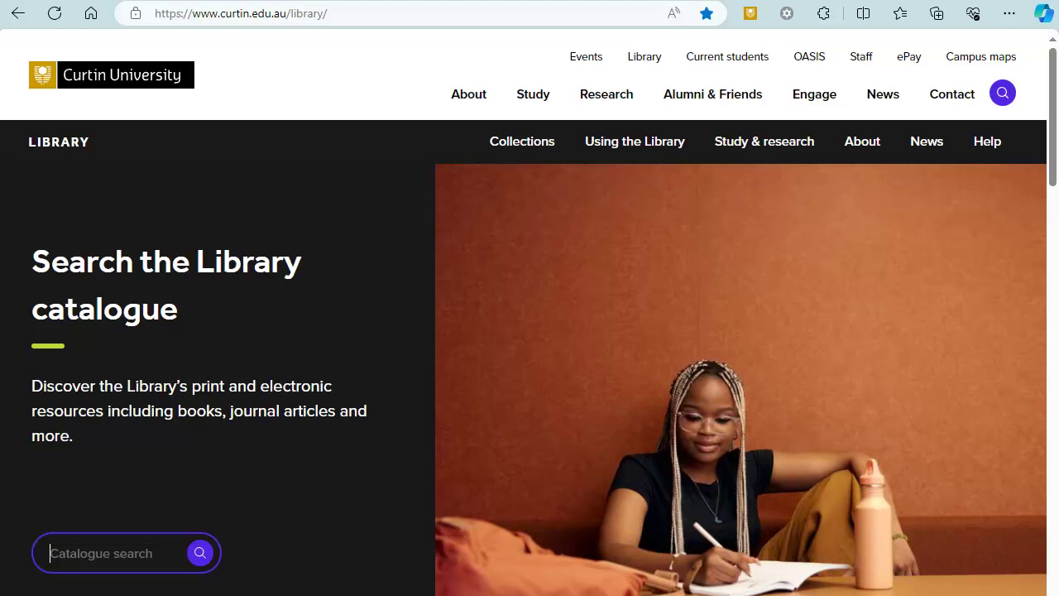
- Search the catalogue for 'artificial intelligence harms benefits humans'
type("ar")
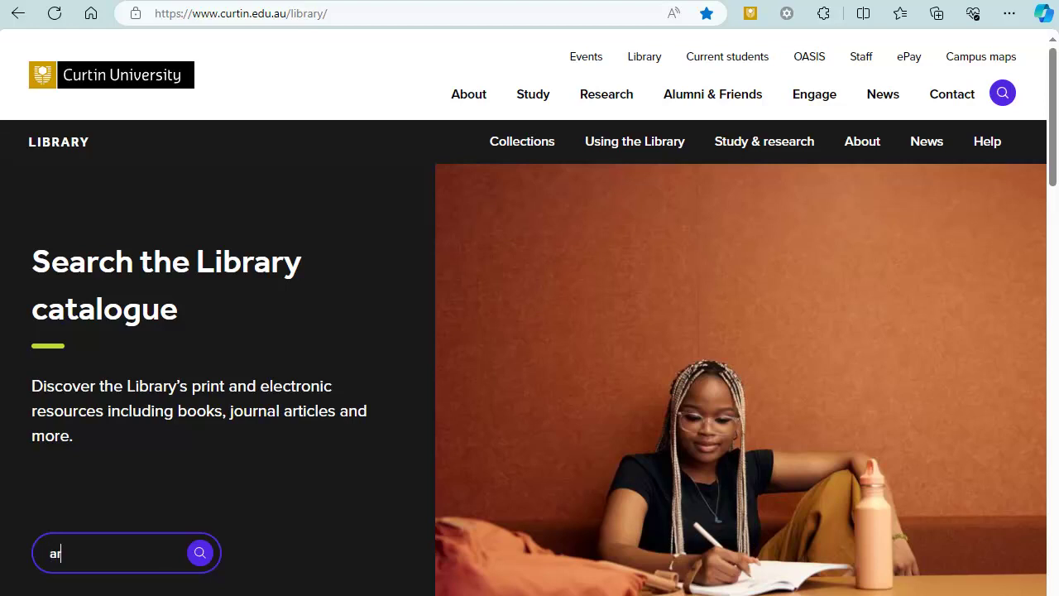
type("tificial intellige")
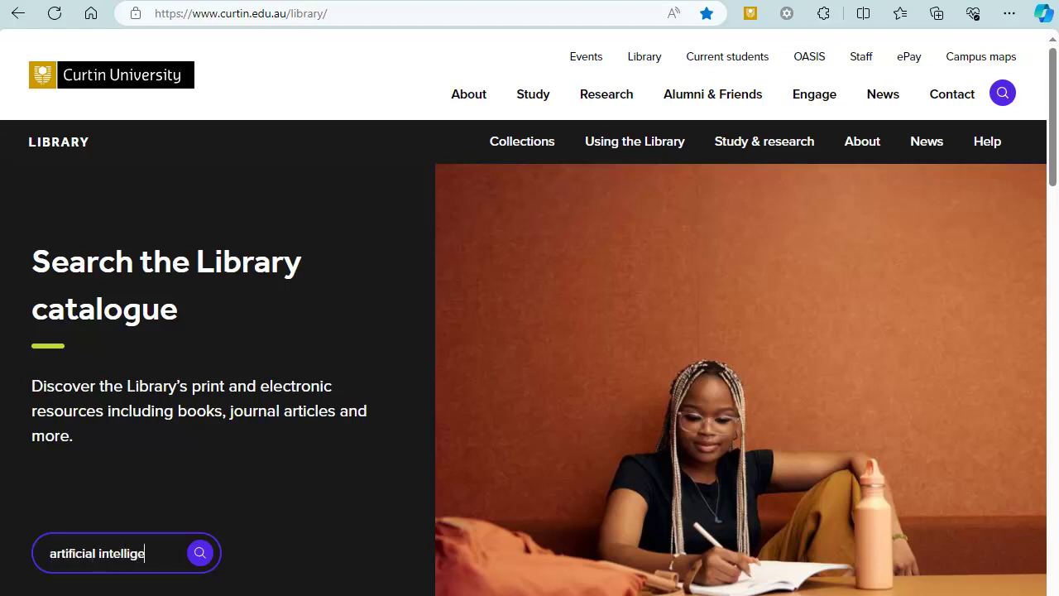
type("nce harms benefits humans")
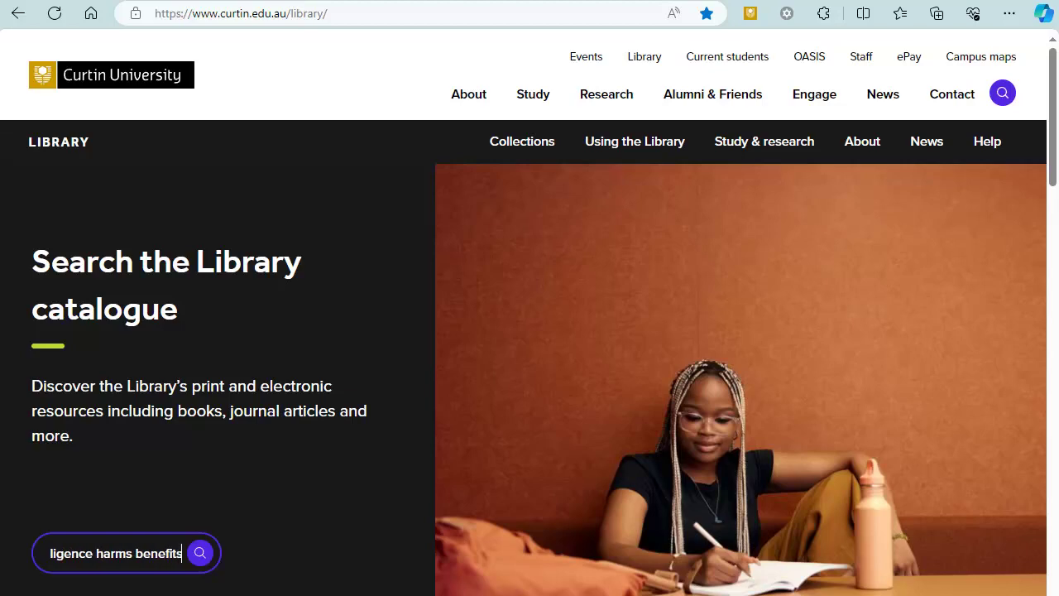
left_click(201, 554)
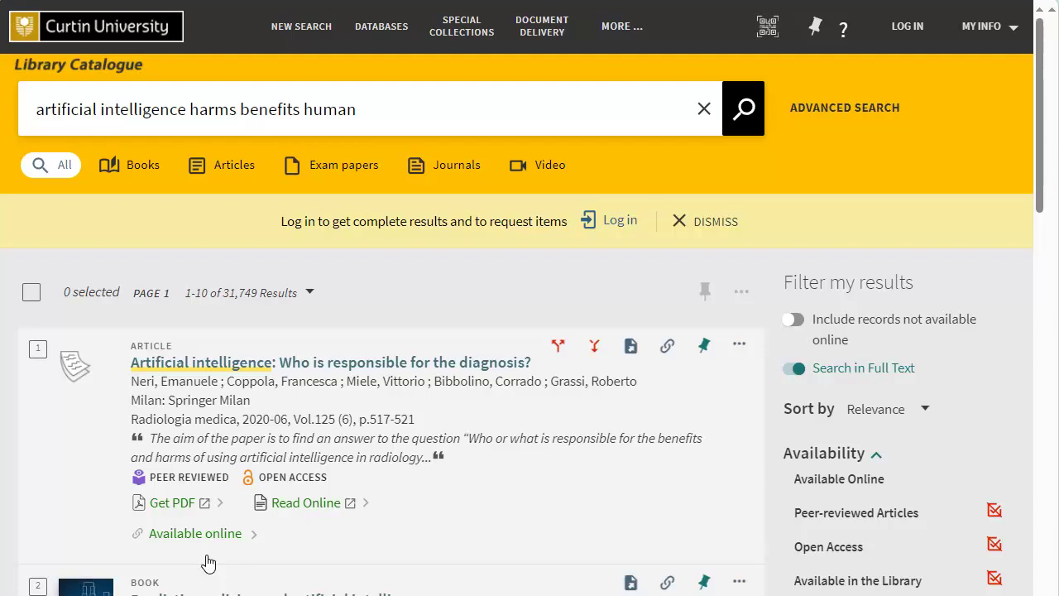
- Log in to the library with the Curtin ID and account password
left_click(907, 25)
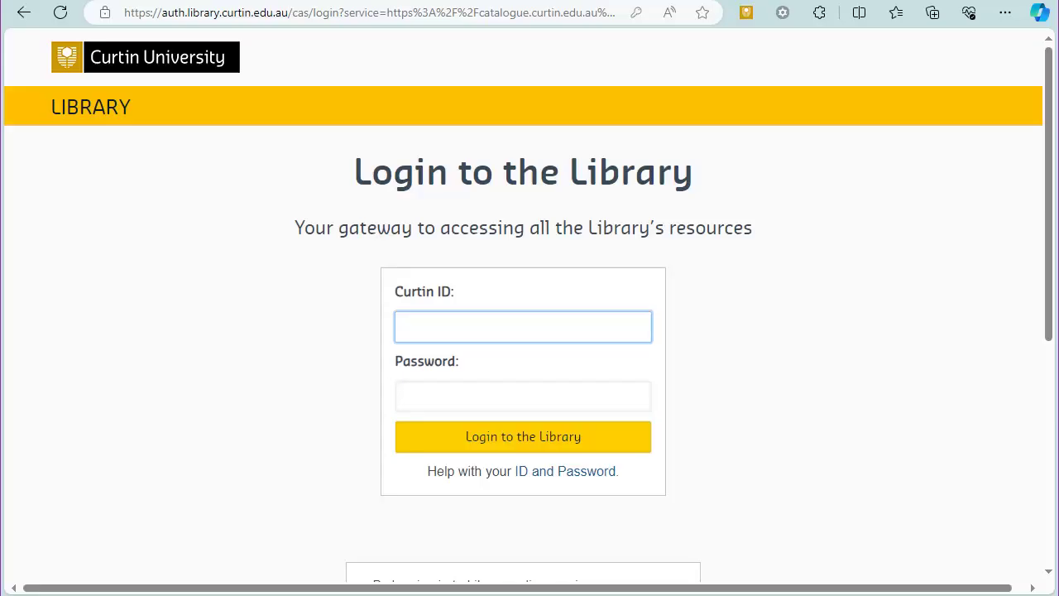
type("1234567")
key("Tab")
type("123456789012345")
left_click(491, 439)
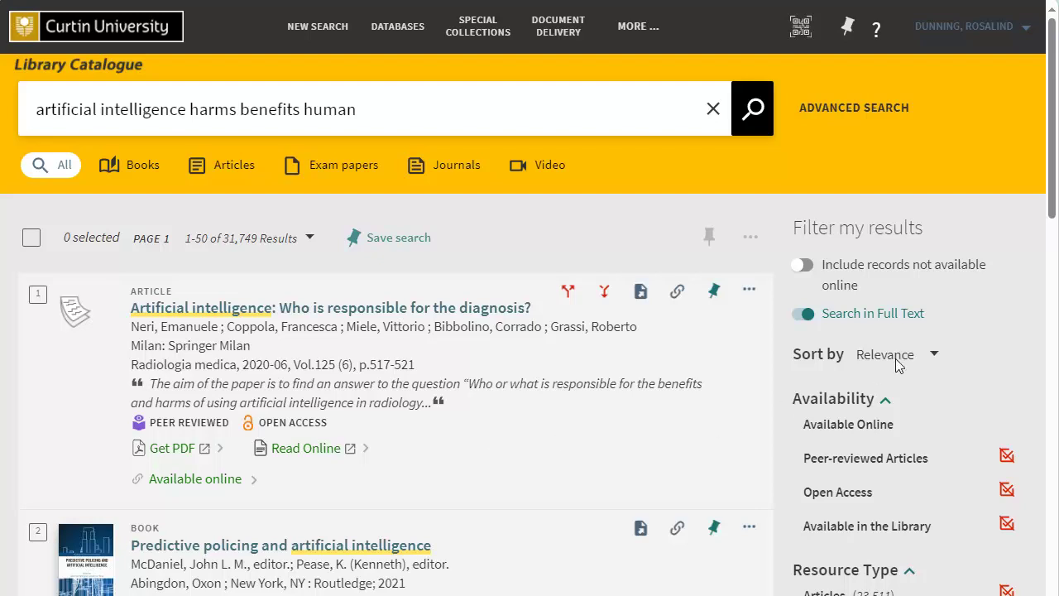
- Expand the Resource Type options and filter the results to Books, leaving 13
scroll(1052, 94, "down", 3)
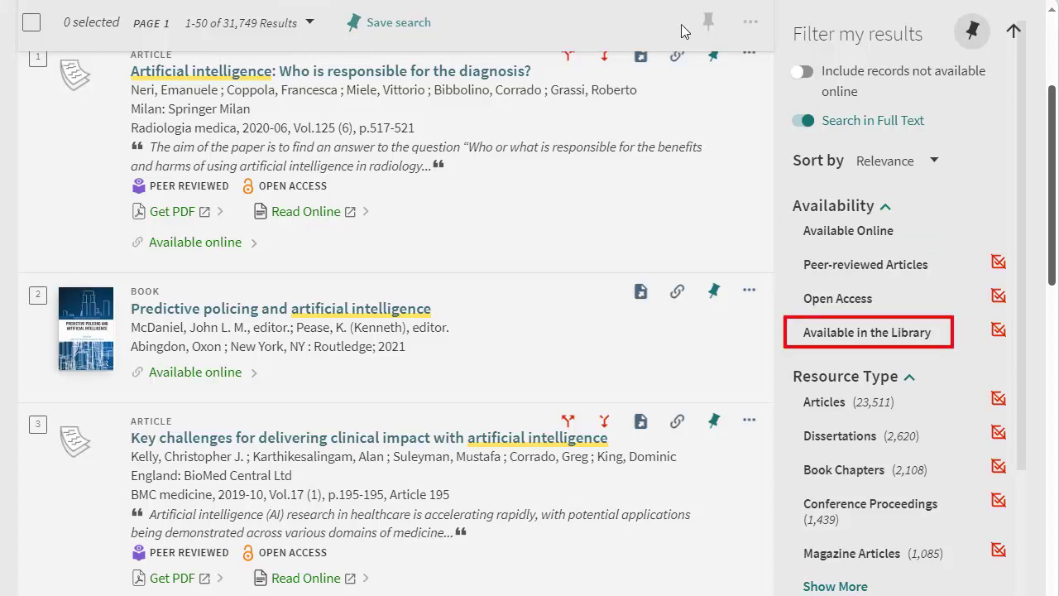
scroll(1020, 138, "down", 1)
scroll(1028, 199, "down", 3)
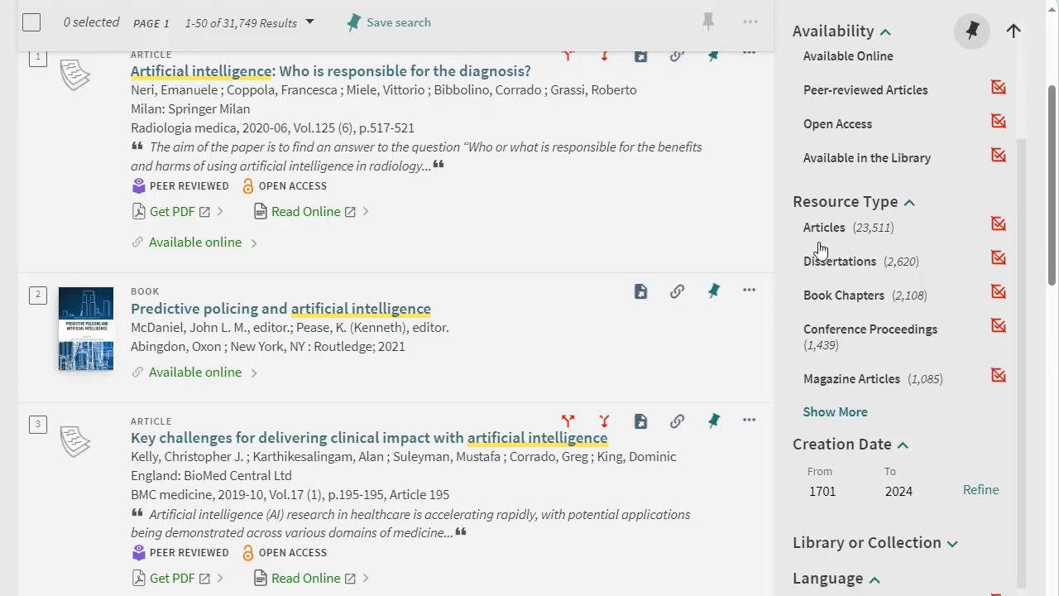
left_click(864, 412)
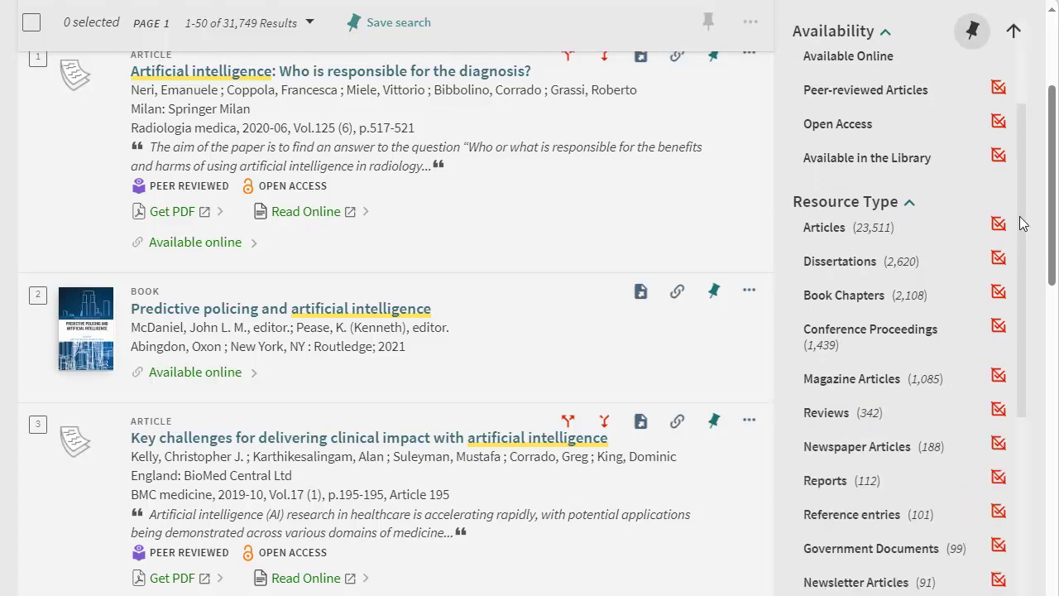
scroll(1021, 248, "down", 4)
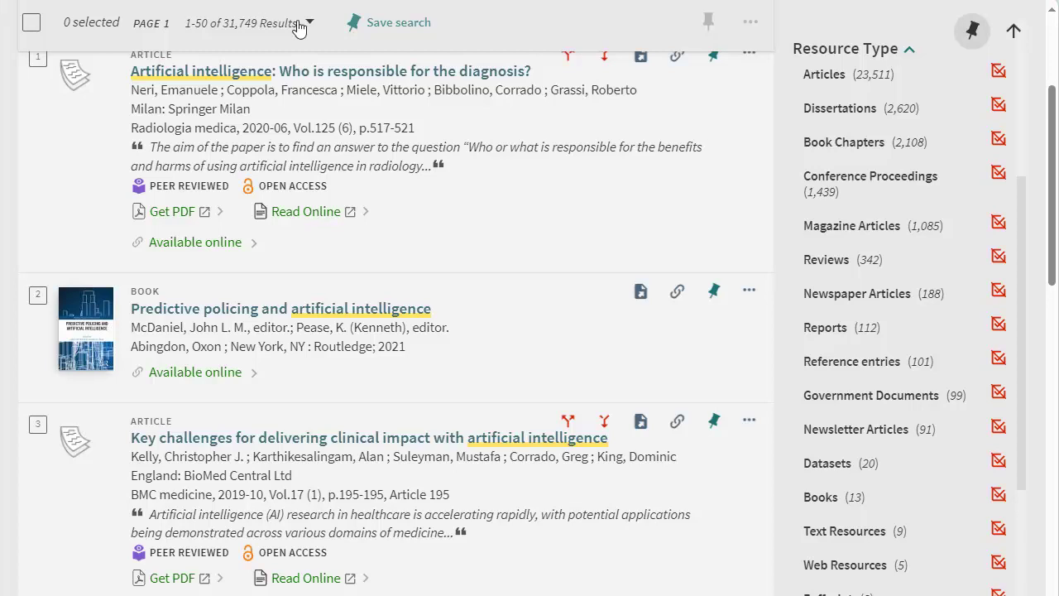
left_click(819, 497)
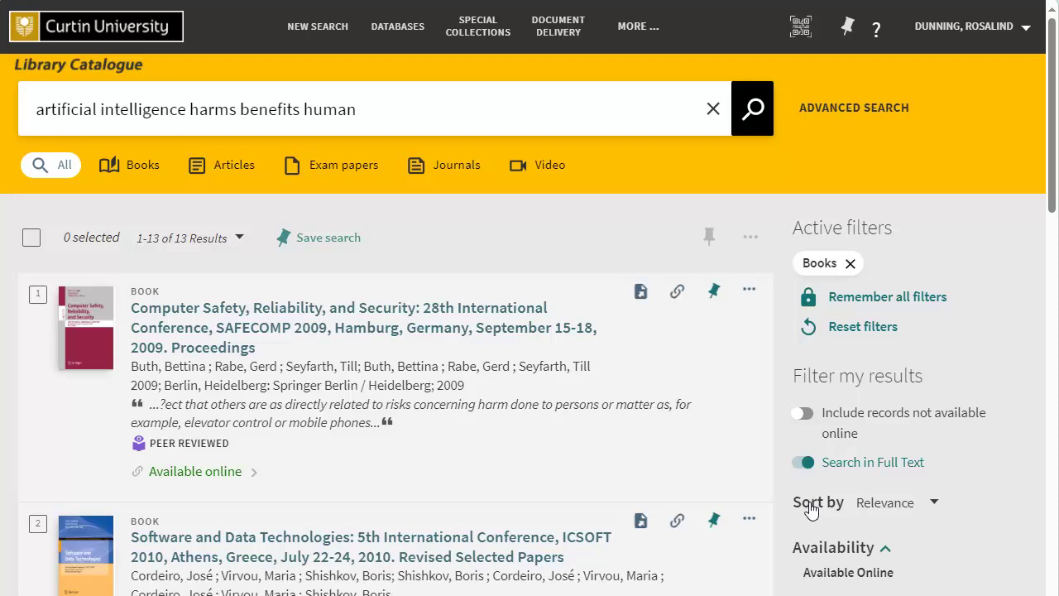
- Remove the Books filter and limit creation dates to 2014–2024, giving 26,227 results
left_click(849, 263)
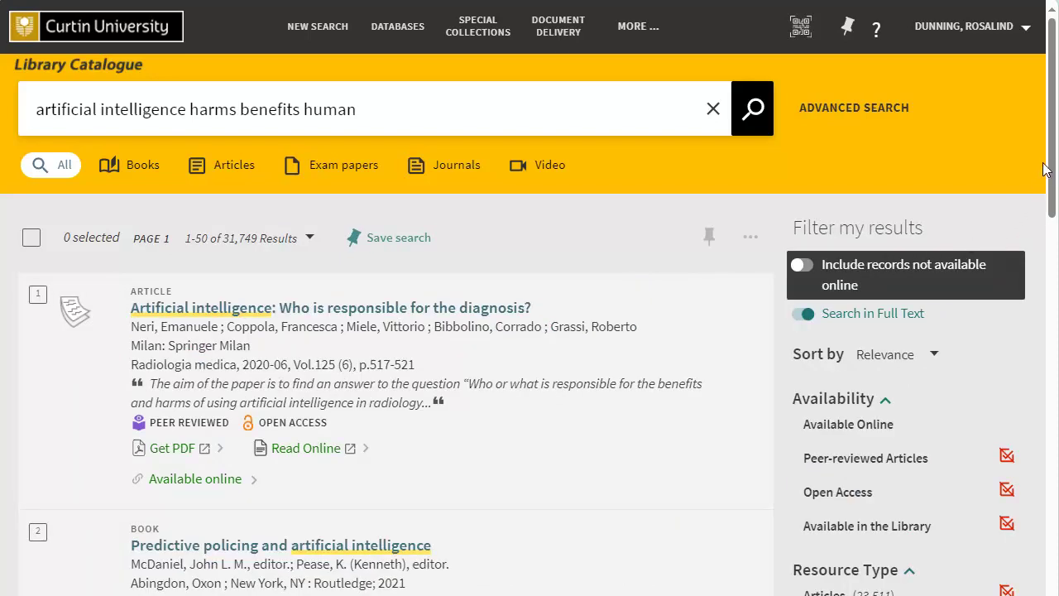
left_click_drag(1055, 111, 1055, 182)
scroll(1022, 124, "down", 3)
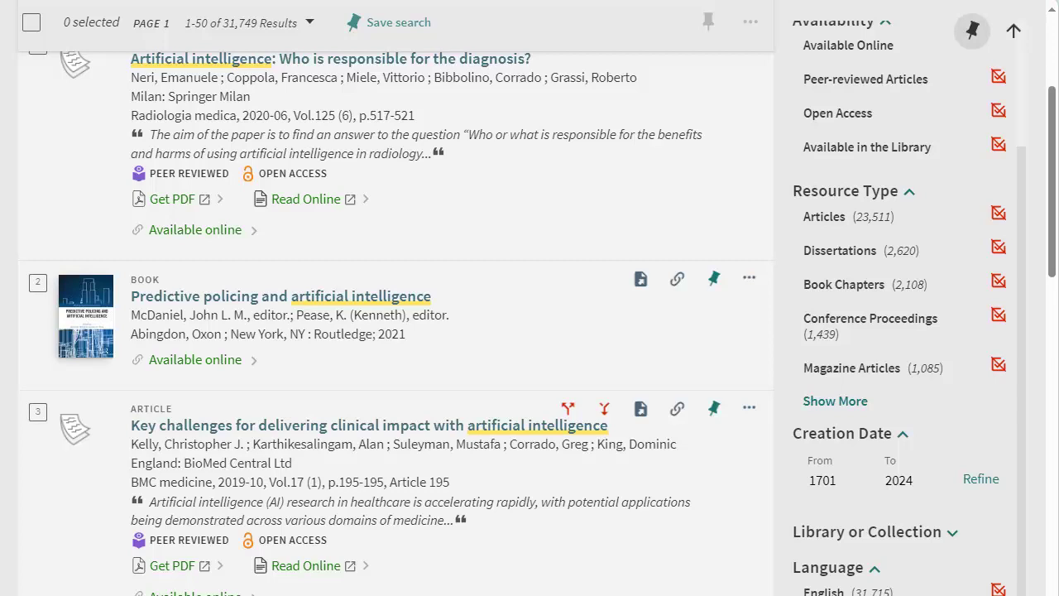
double_click(803, 488)
type("2014")
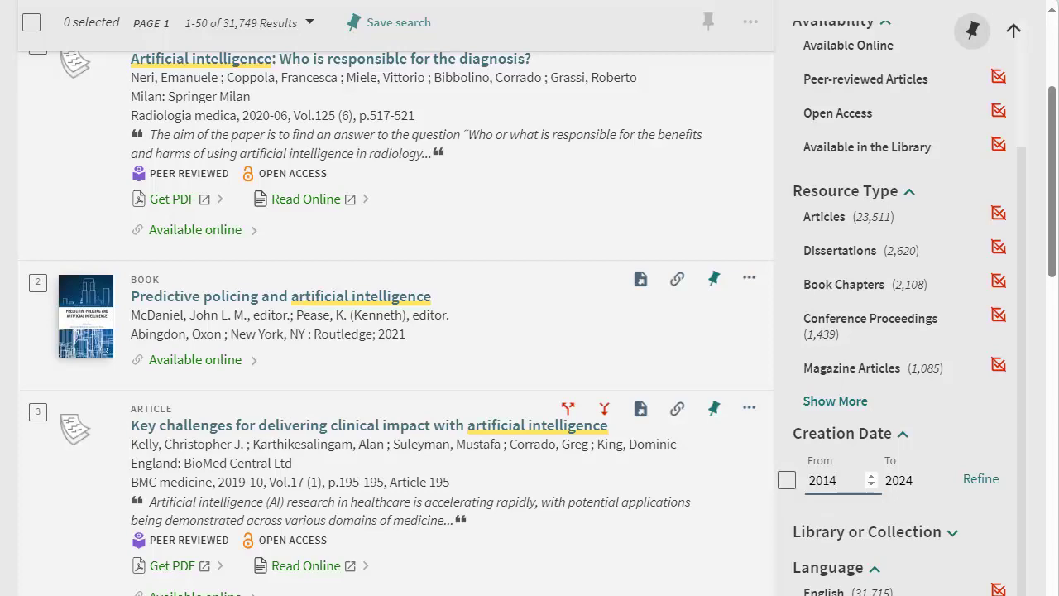
left_click(981, 480)
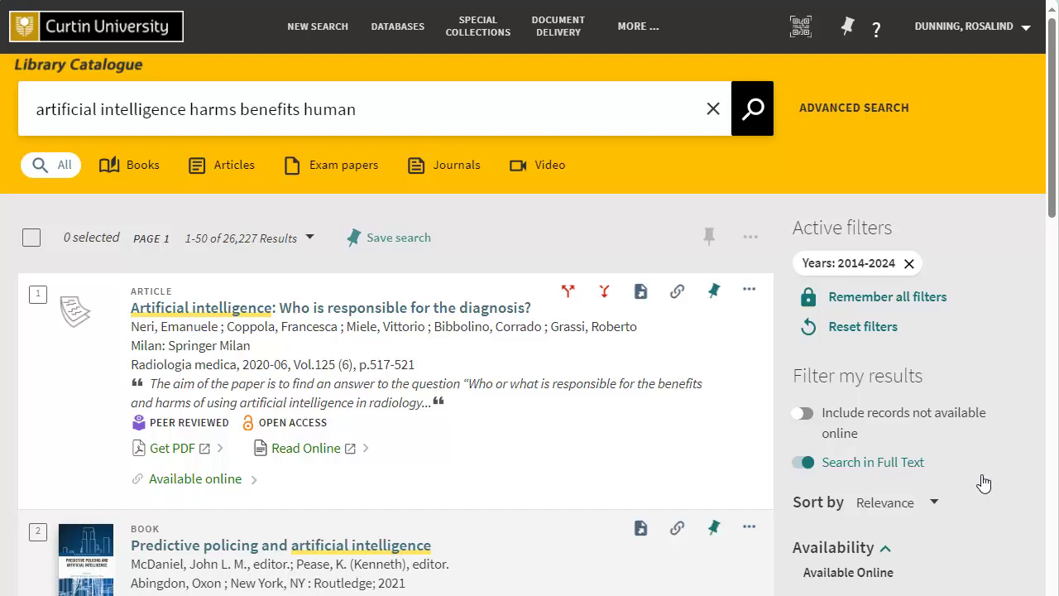
left_click(199, 480)
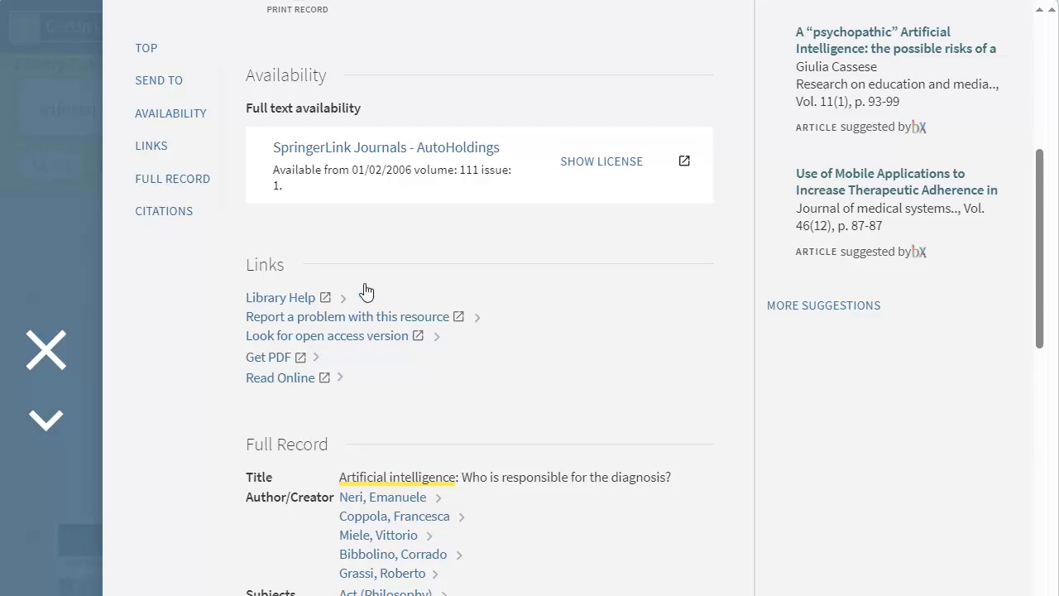
left_click(377, 149)
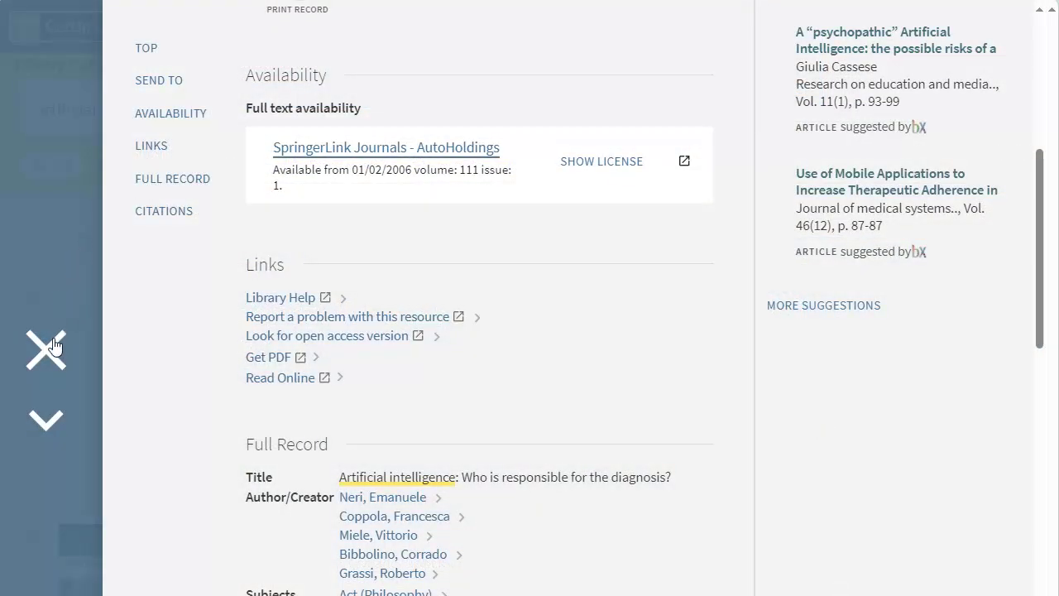
left_click(50, 354)
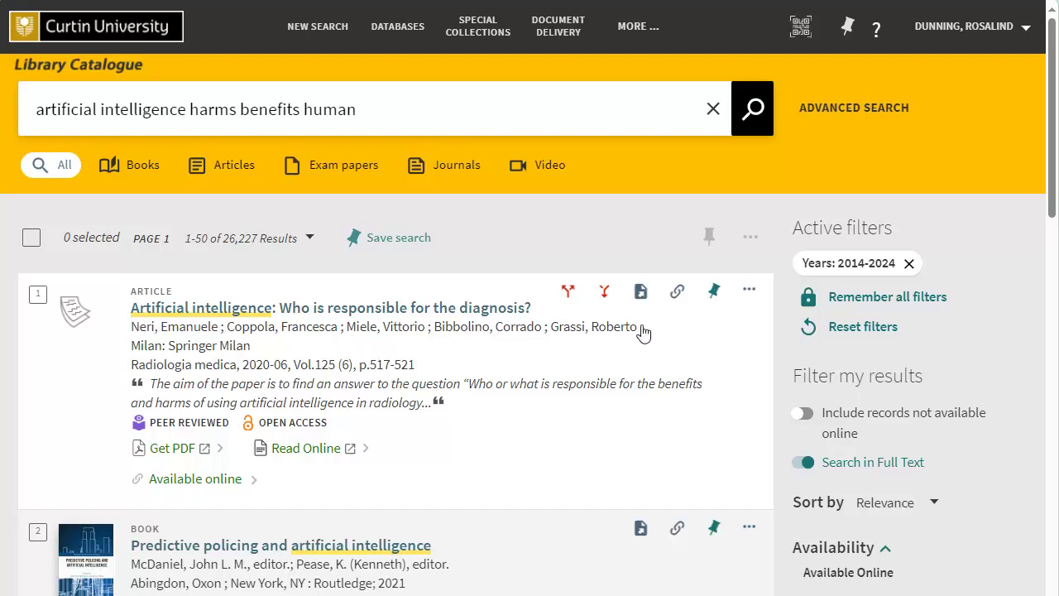
- Pin results 1 and 2 to My Favourites, check the list, then return to results
left_click(714, 296)
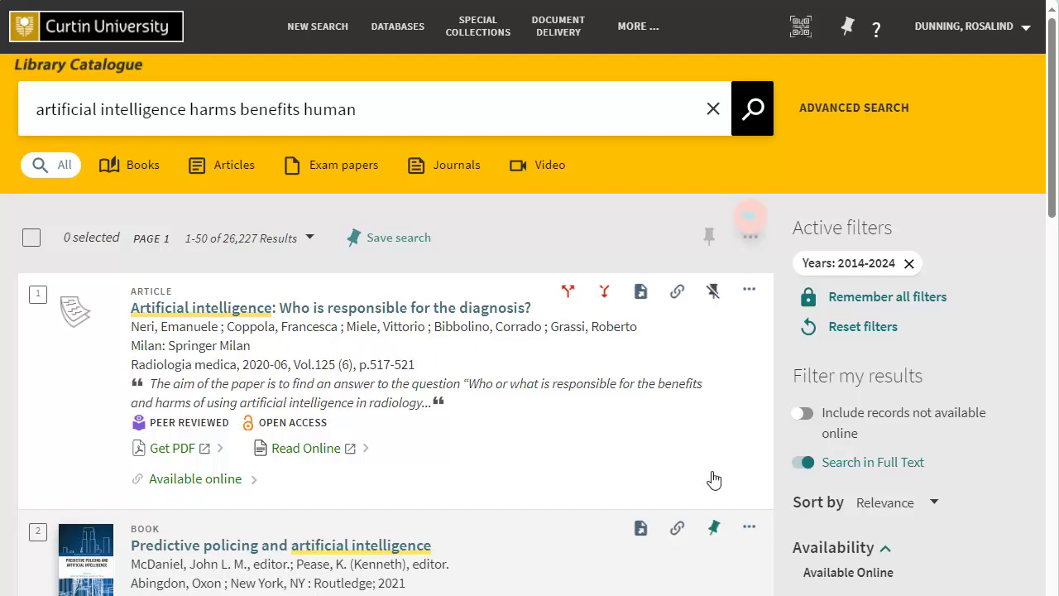
left_click(713, 529)
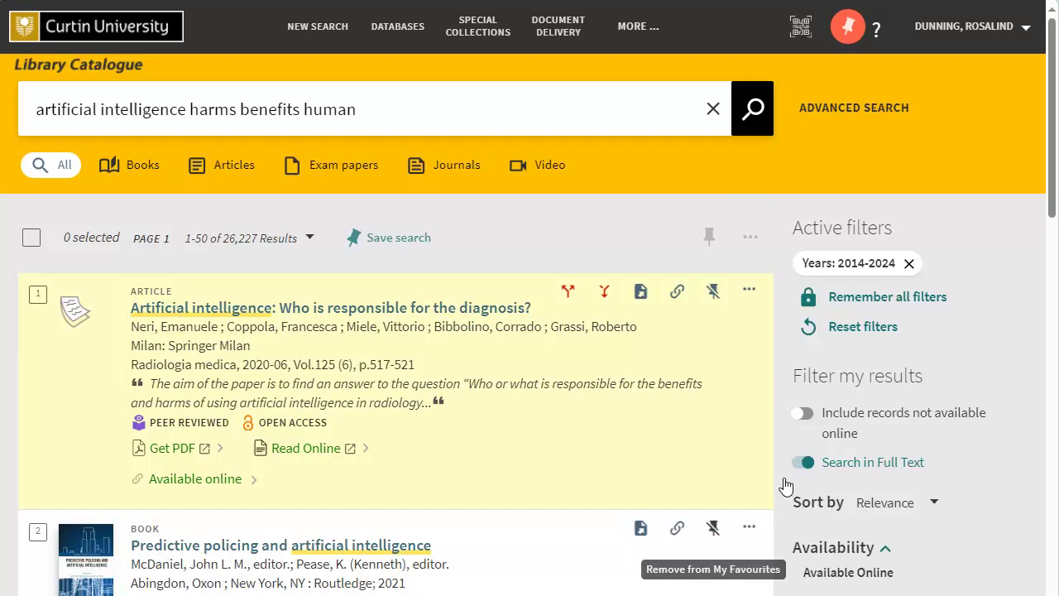
left_click(847, 26)
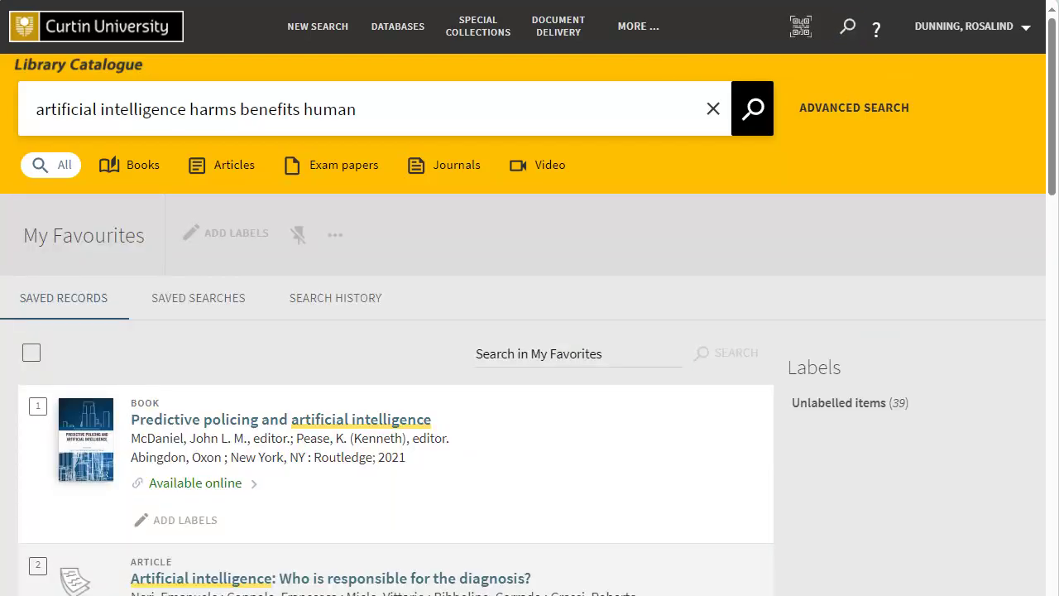
left_click(848, 26)
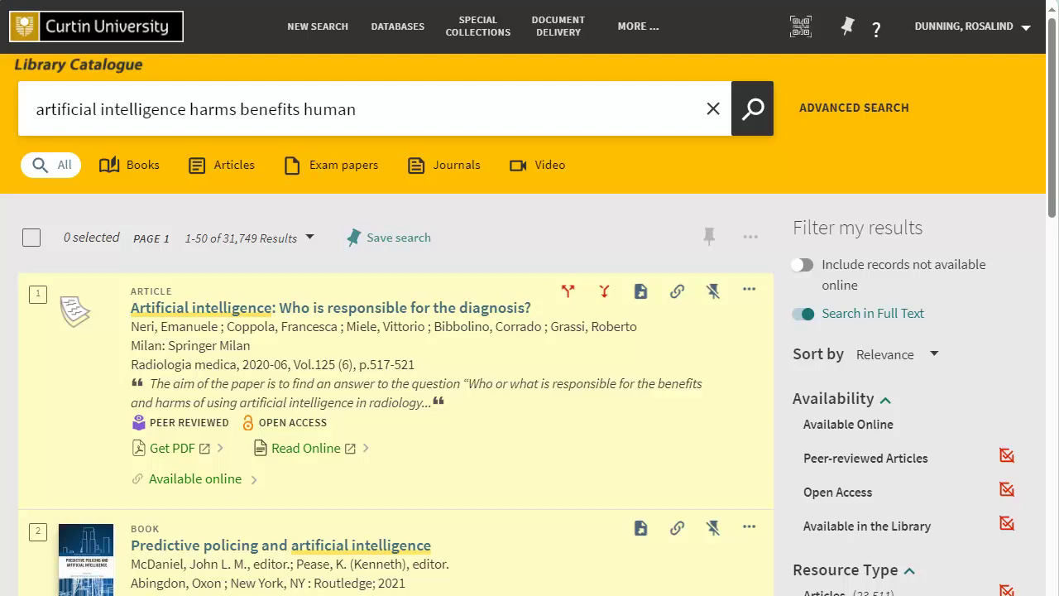
- Change the query to 'artificial intelligence privacy' and run it, returning 166,328 results
key("shift+Left")
key("shift+Left")
key("shift+Left")
key("shift+Left")
key("shift+Left")
key("shift+Left")
key("shift+Left")
key("shift+Left")
key("shift+Left")
key("shift+Left")
key("shift+Left")
key("shift+Left")
key("shift+Left")
key("shift+Left")
key("shift+Left")
key("shift+Left")
key("shift+Left")
key("shift+Left")
key("shift+Left")
key("shift+Left")
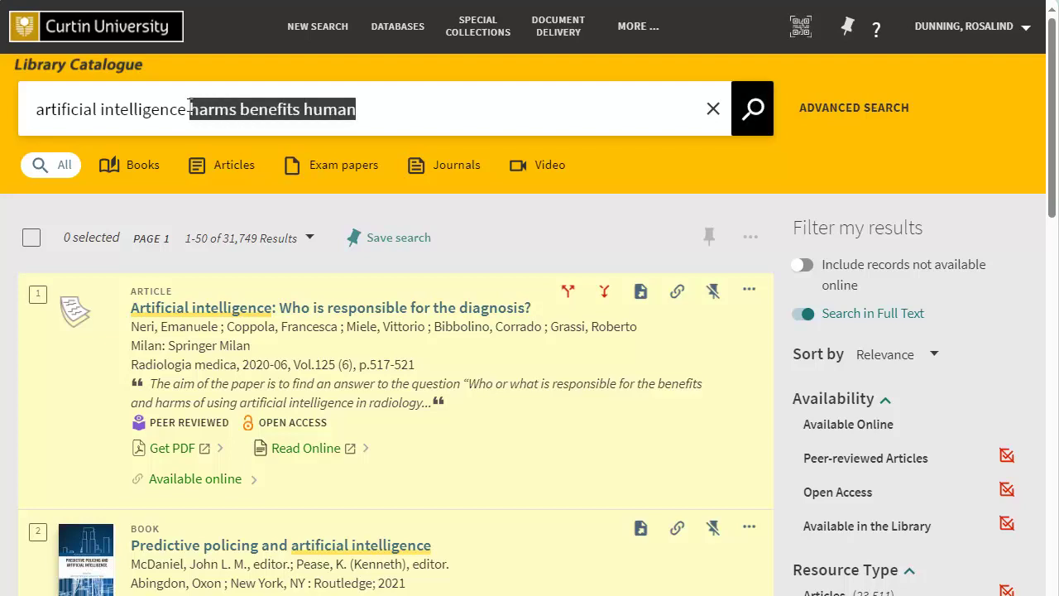
key("BackSpace")
type("privacy")
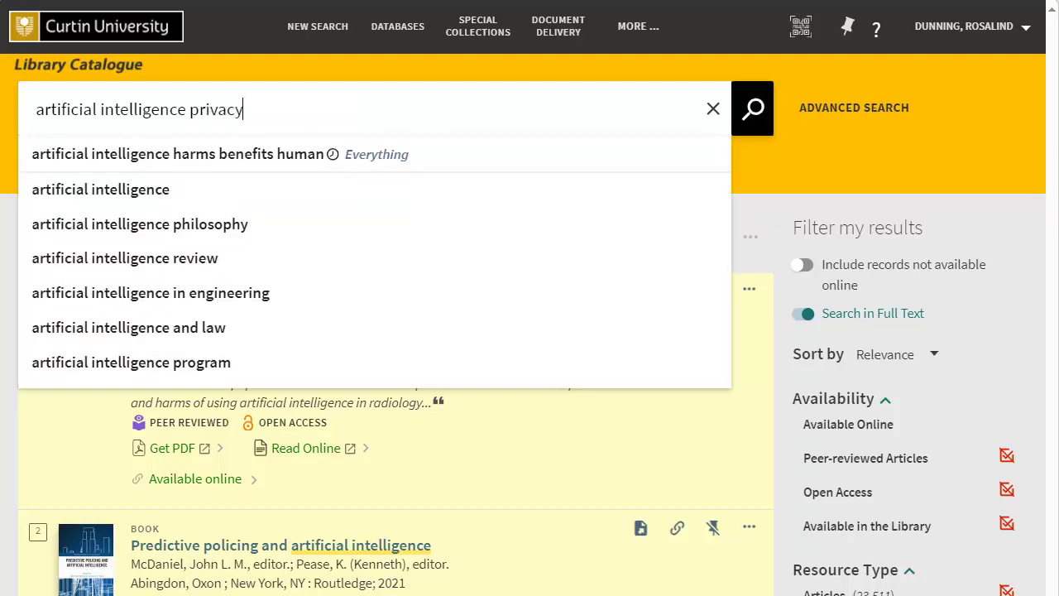
key("Escape")
left_click(752, 108)
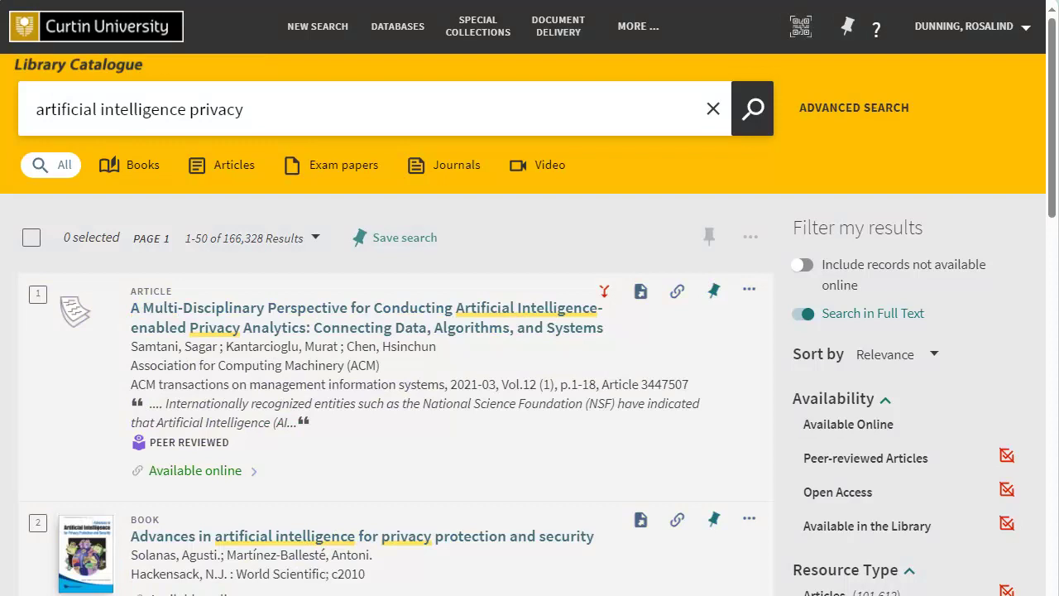